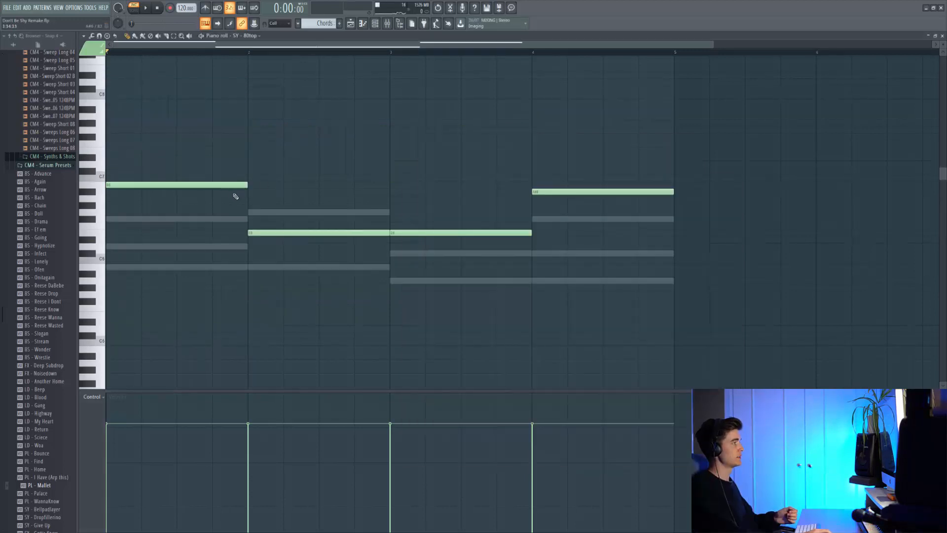
# Review the chord notes in the piano roll and play the arrangement from bar 5 with the vocals
pyautogui.scroll(-3, 236, 196)
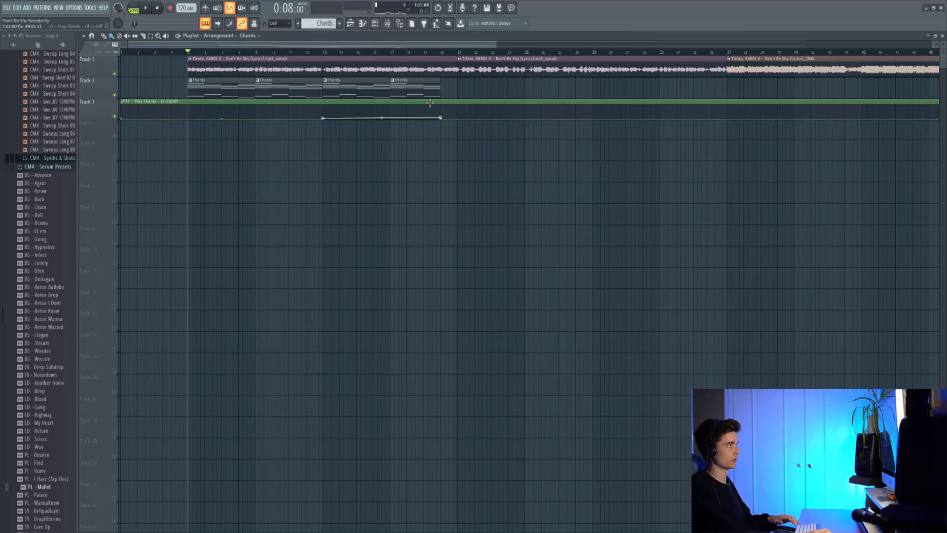
pyautogui.press('space')
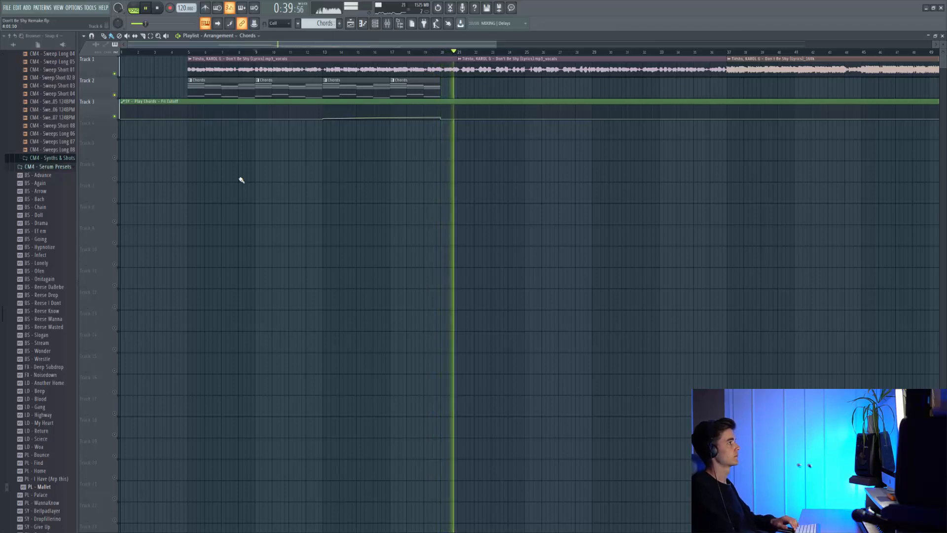
pyautogui.press('space')
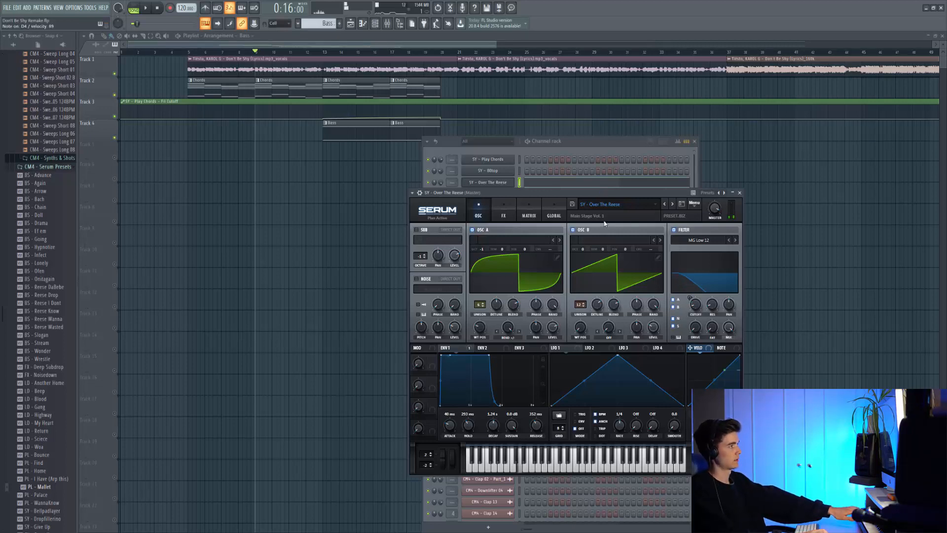
# Inspect the effects chain of the SY - Over The Reese preset down to its reverb mix and audition the bass in the arrangement
pyautogui.click(498, 220)
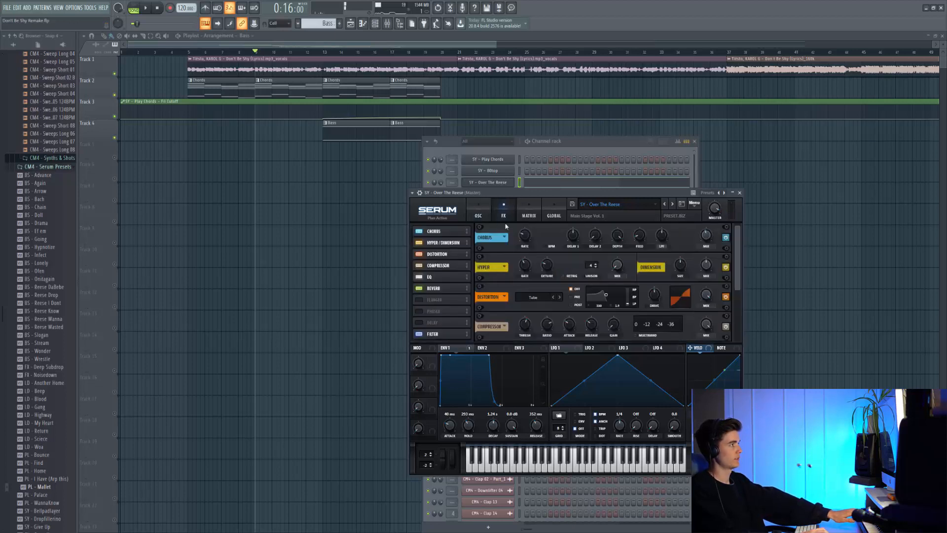
pyautogui.scroll(-3, 492, 302)
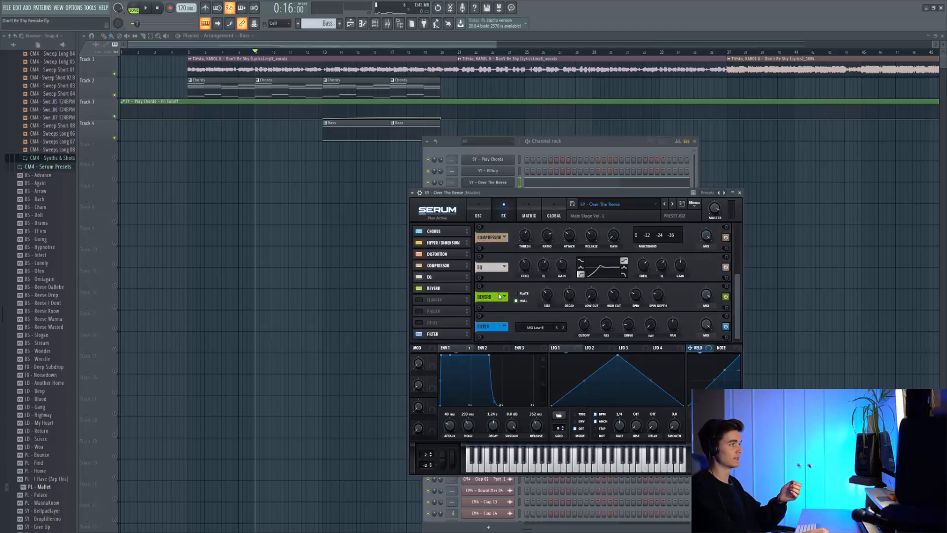
pyautogui.click(705, 298)
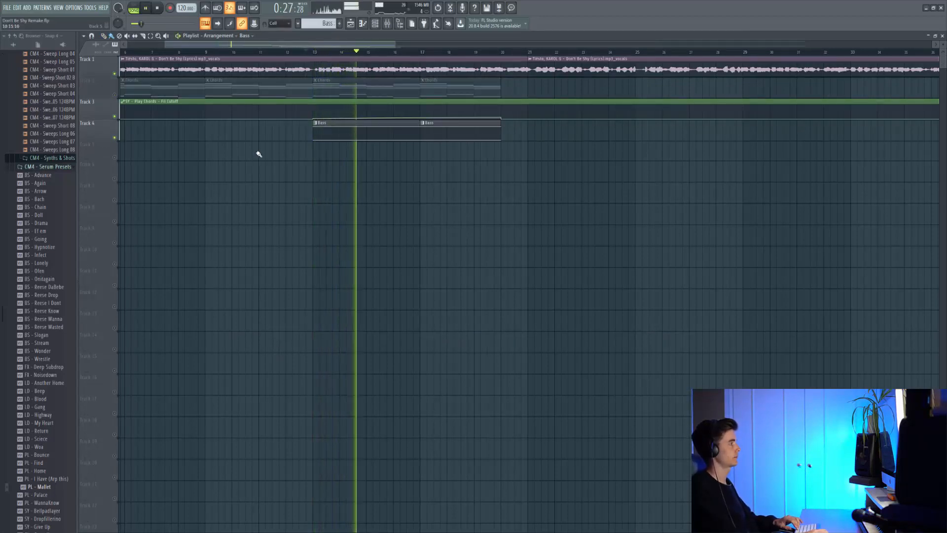
pyautogui.press('space')
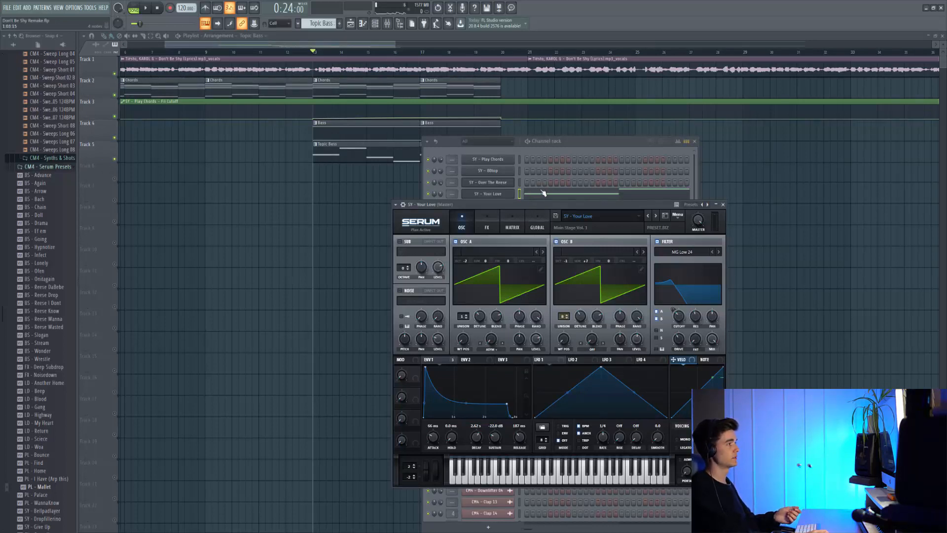
# Open the Topic Bass notes for SY - Your Love in the piano roll and play the pattern on its own
pyautogui.click(595, 198)
pyautogui.scroll(2, 353, 246)
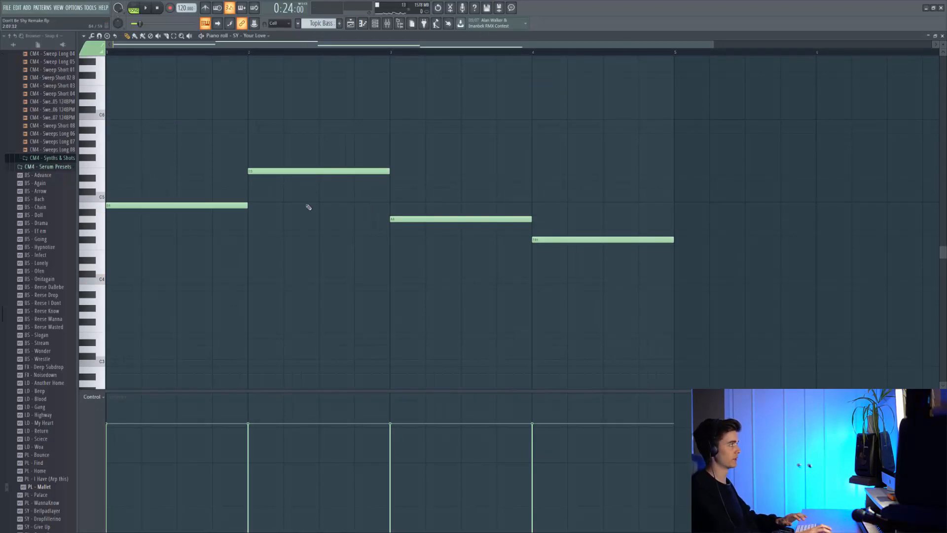
pyautogui.press('l')
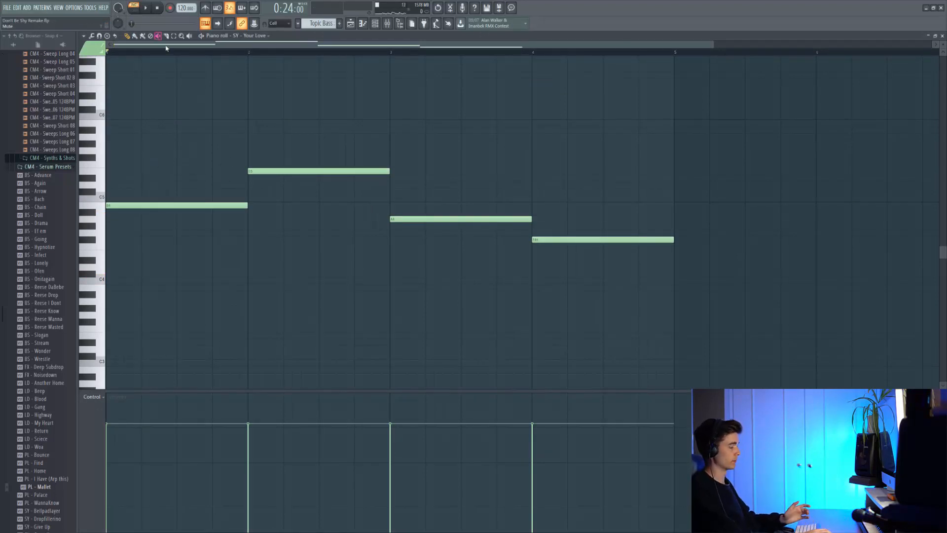
pyautogui.press('space')
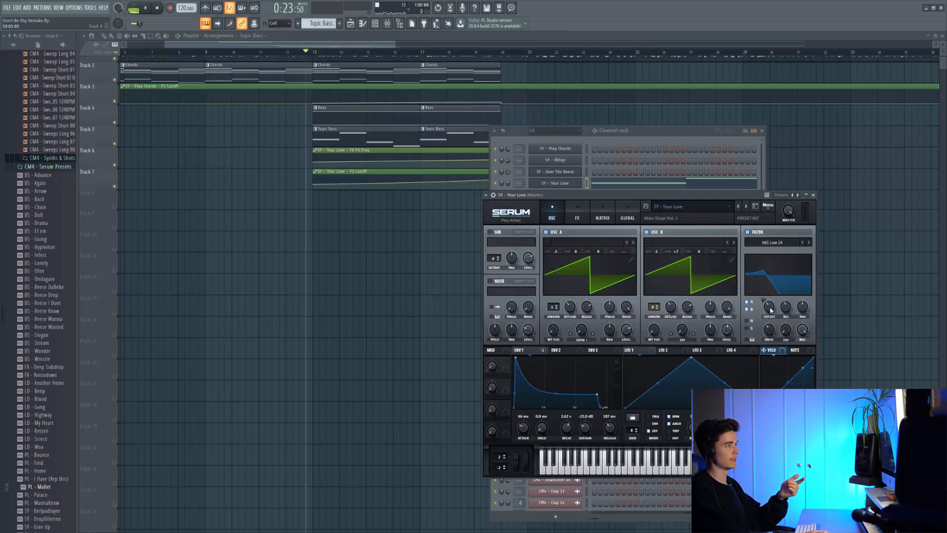
# Inspect the effects and filter cutoff of the SY - Your Love preset while playing its automated section in the arrangement
pyautogui.click(577, 217)
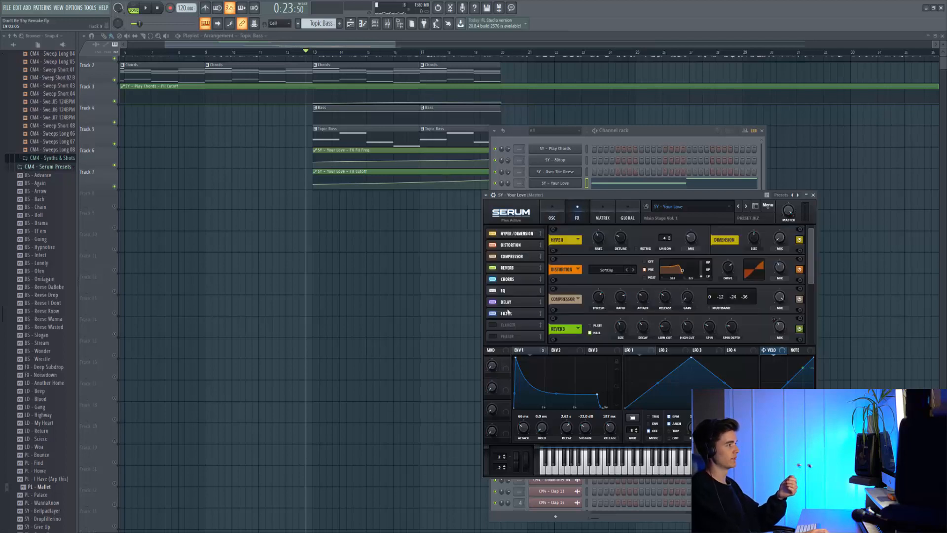
pyautogui.click(508, 312)
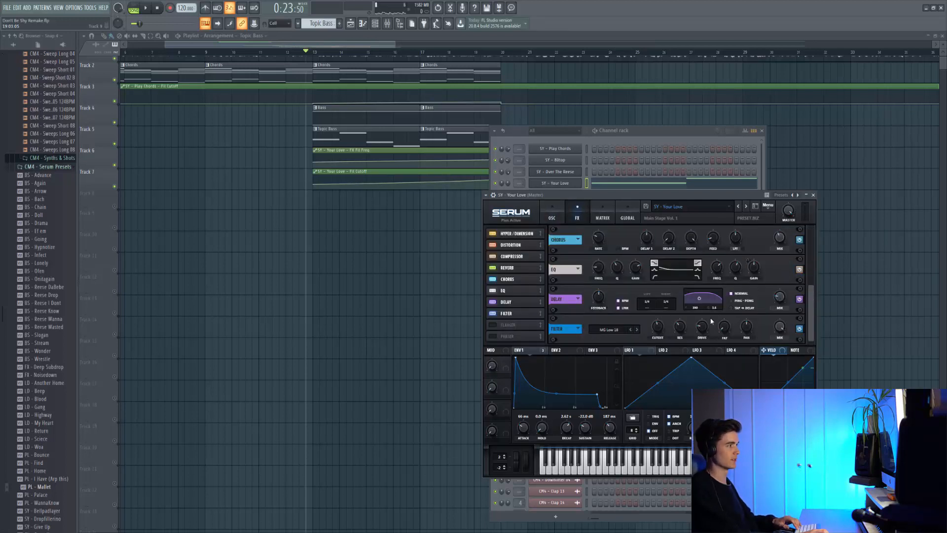
pyautogui.press('space')
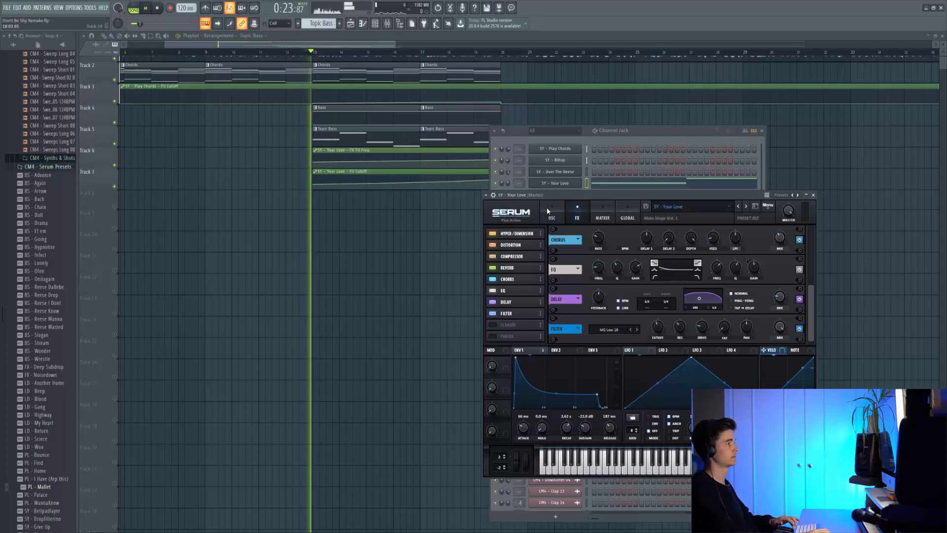
pyautogui.click(552, 214)
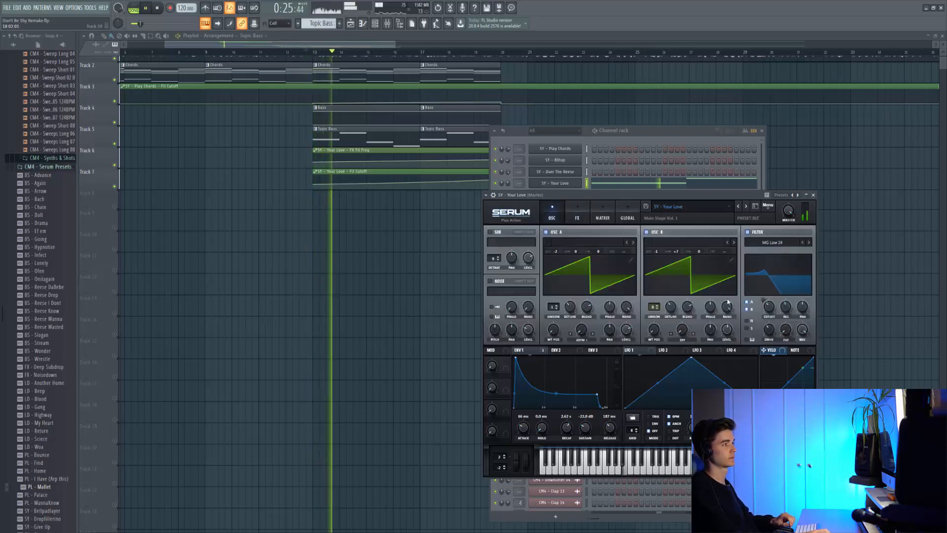
pyautogui.rightClick(767, 307)
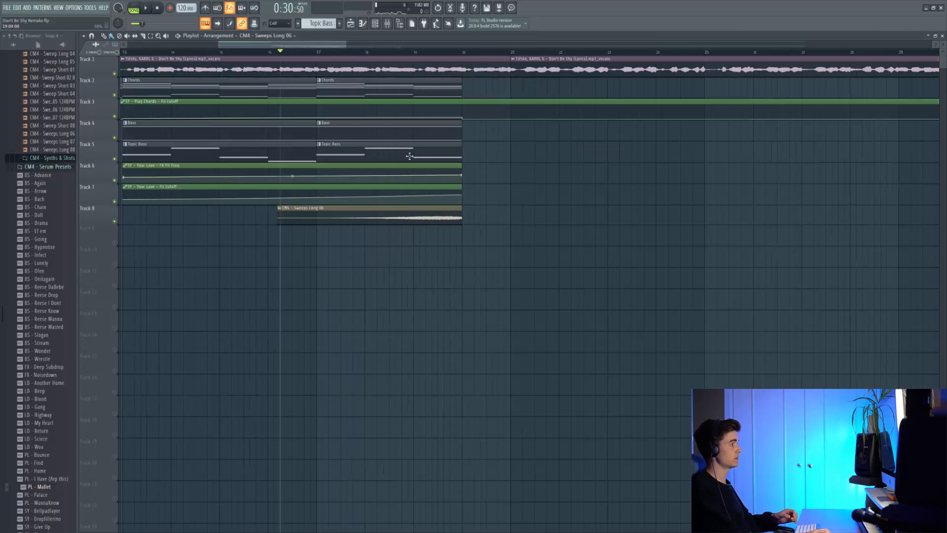
# Play the build-up from bar 17 and browse back up to the CM4 downlifter and subdrop samples
pyautogui.click(321, 52)
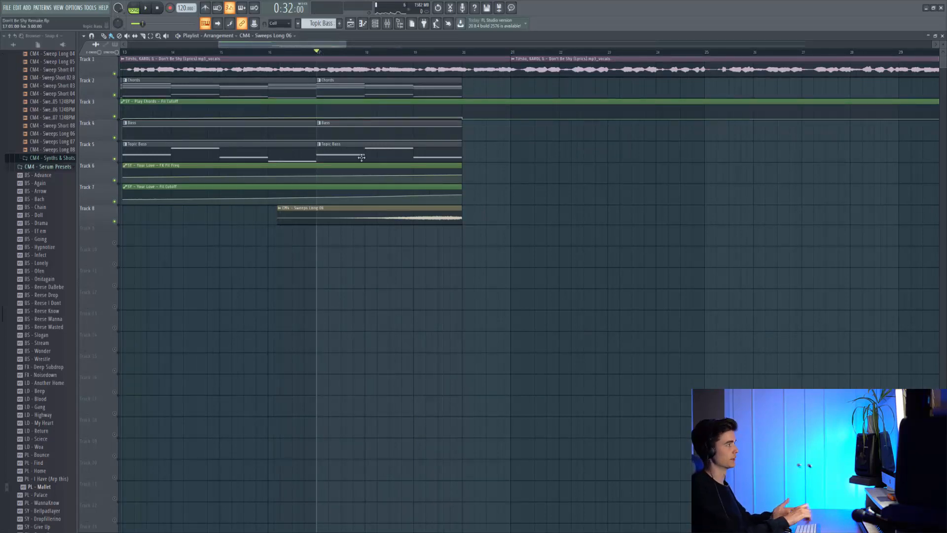
pyautogui.press('space')
pyautogui.scroll(2, 21, 219)
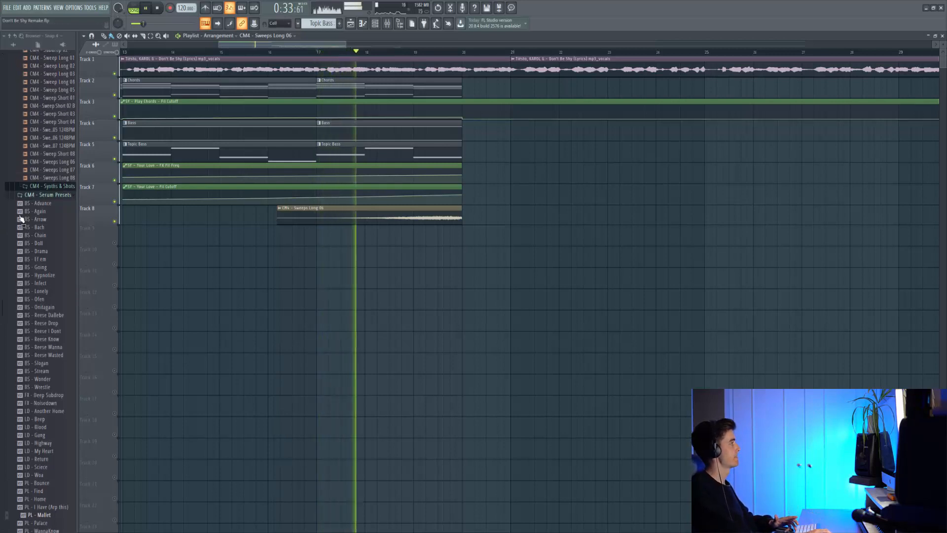
pyautogui.scroll(7, 21, 219)
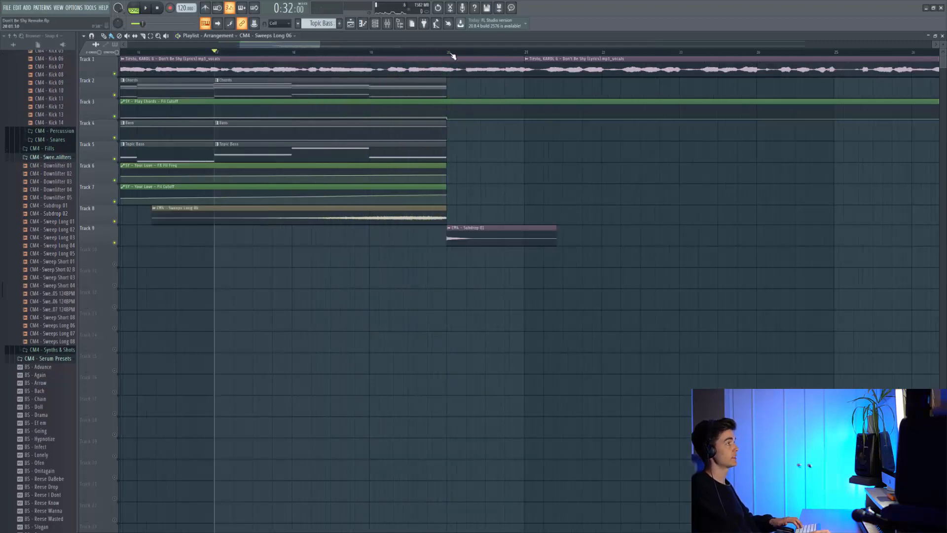
# Select bar 20 as the playback range and play the section containing the CM4 - Subdrop clip
pyautogui.click(451, 53)
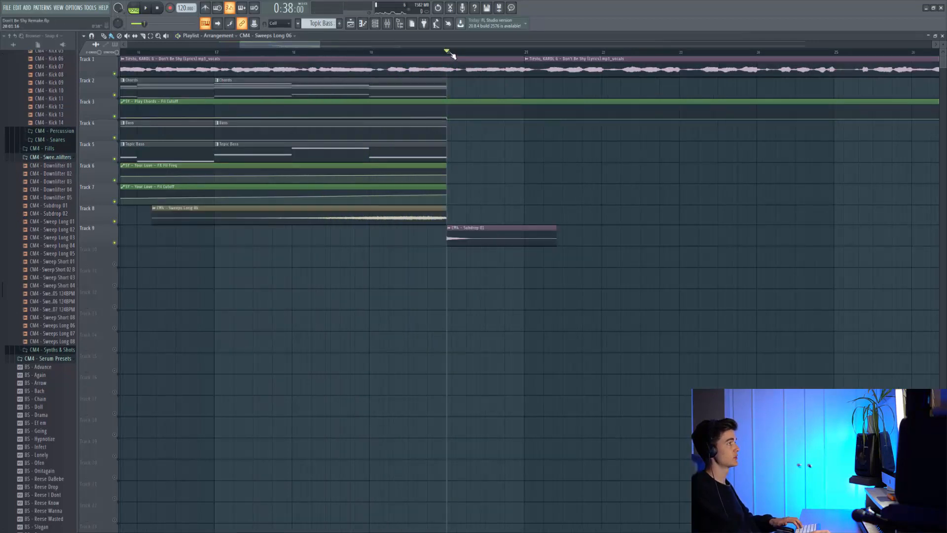
pyautogui.moveTo(452, 53); pyautogui.dragTo(529, 52)
pyautogui.scroll(2, 508, 182)
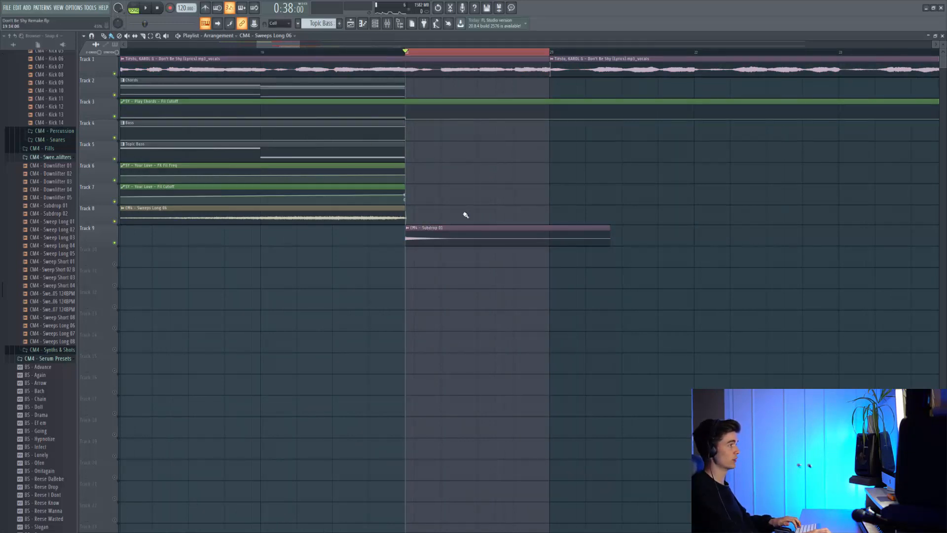
pyautogui.press('space')
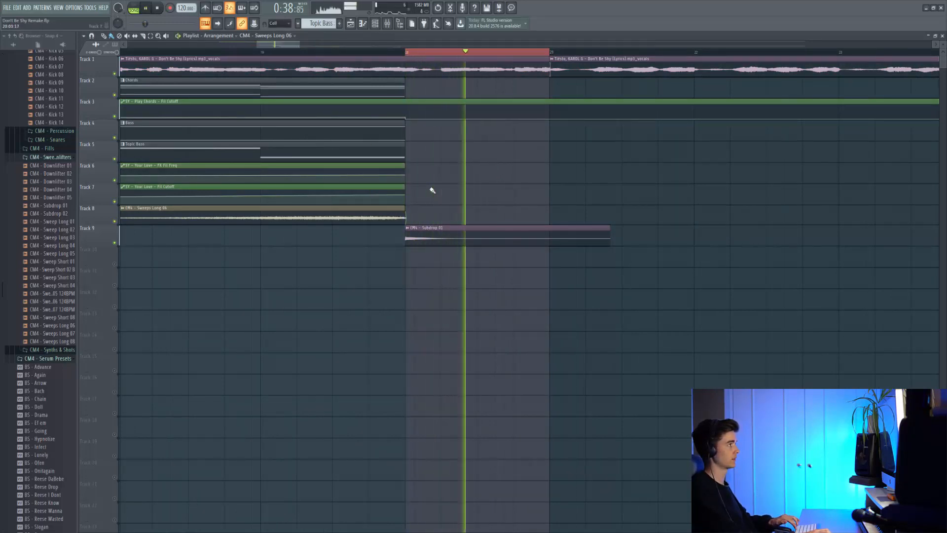
# Mute the vocal track and audition bar 20 with the CM4 - Sweep Short 02 B clip on Track 10
pyautogui.click(114, 73)
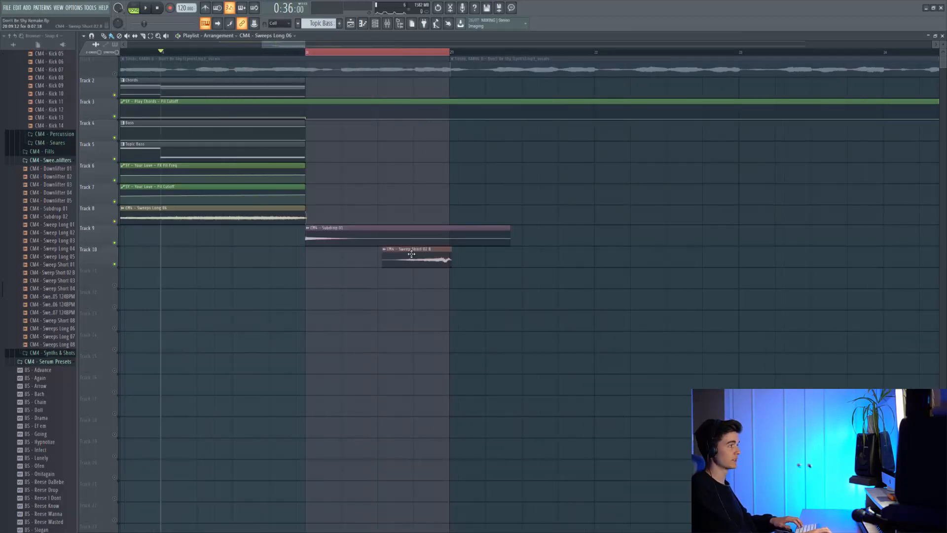
pyautogui.scroll(2, 411, 253)
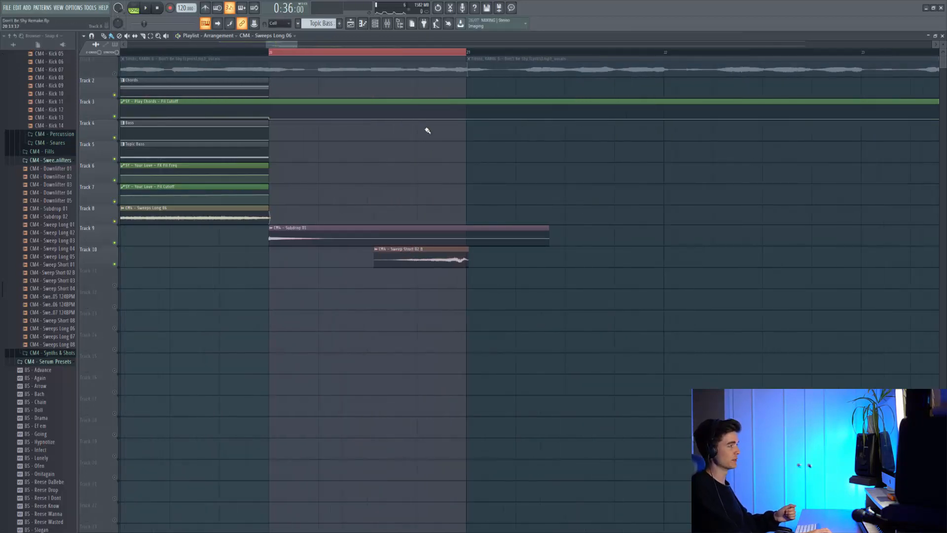
pyautogui.press('space')
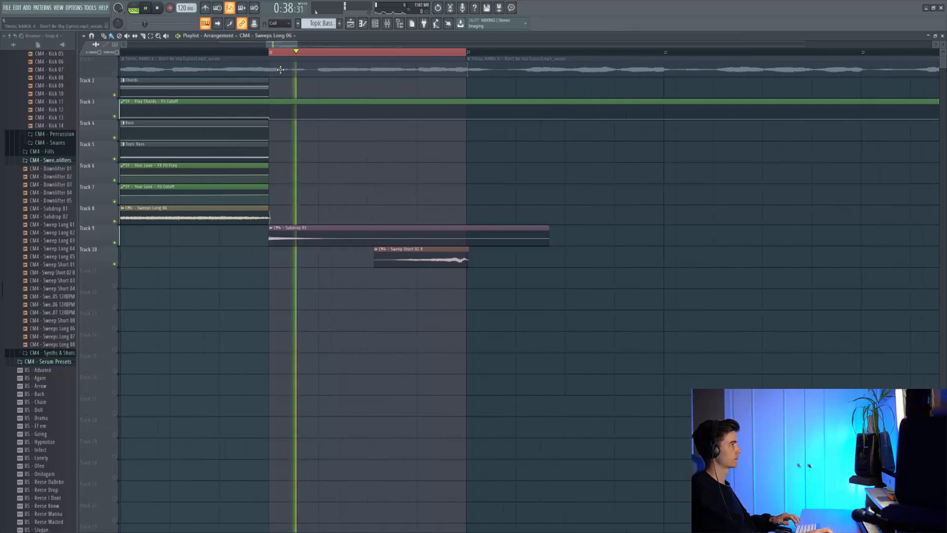
pyautogui.press('space')
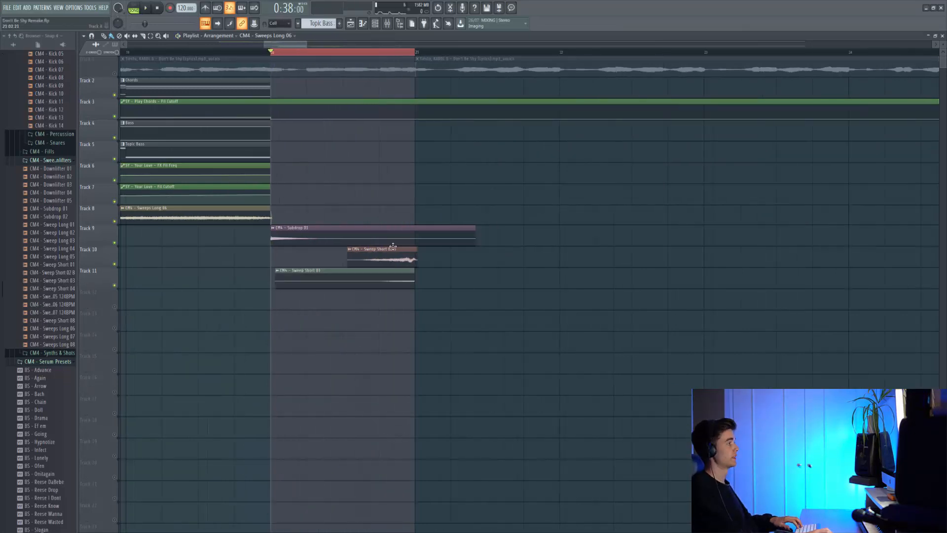
# Play bar 20 again to hear the additional short sweep clip on Track 11
pyautogui.scroll(2, 351, 263)
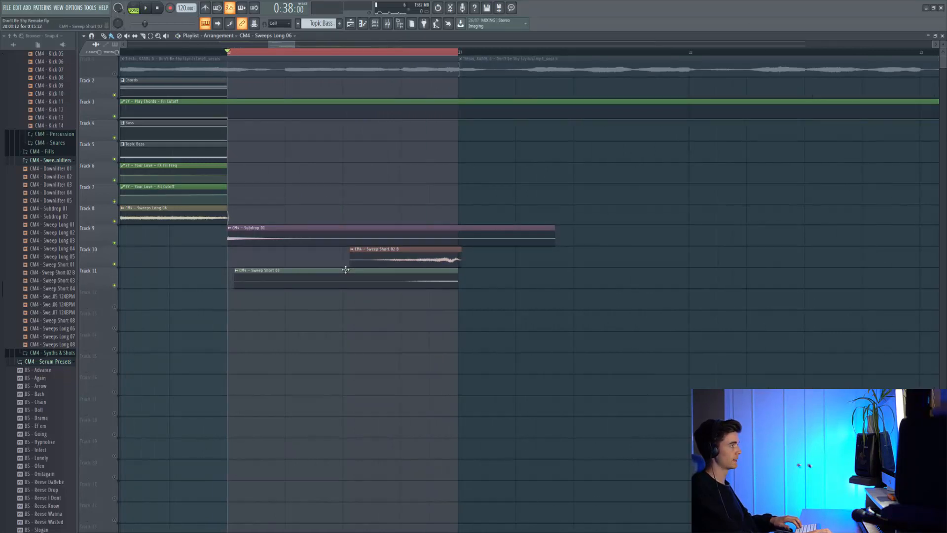
pyautogui.scroll(1, 345, 269)
pyautogui.press('space')
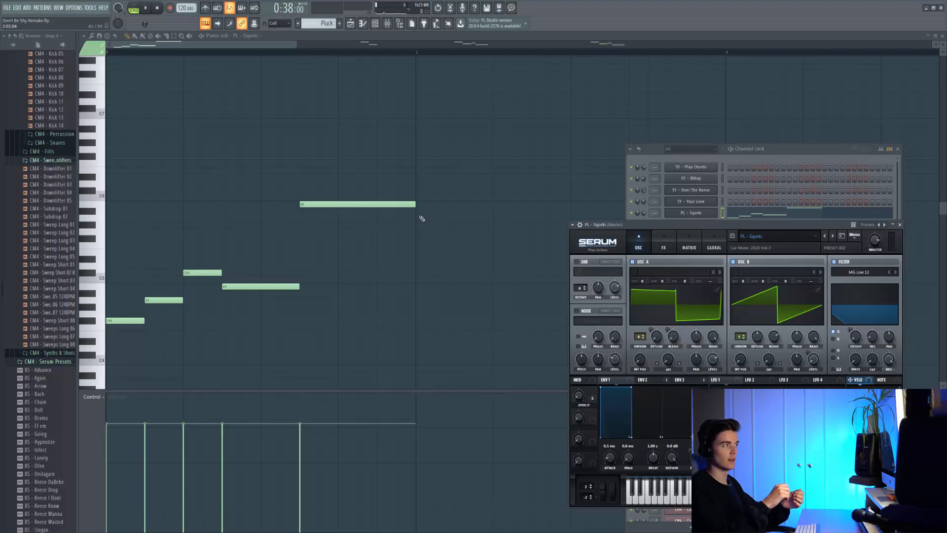
# Check the effects of the pluck's Serum preset and play the Pluck pattern on its own in the piano roll
pyautogui.click(662, 248)
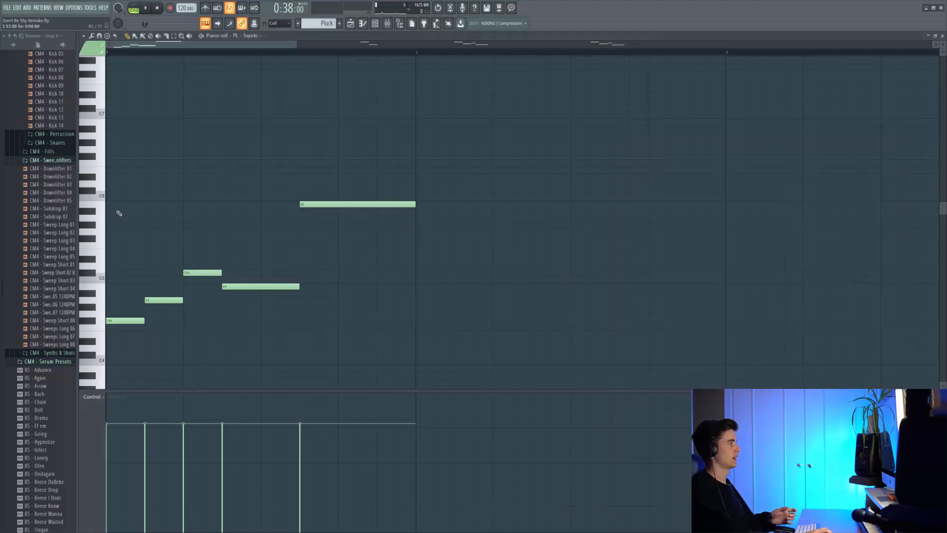
pyautogui.scroll(-5, 152, 121)
pyautogui.click(136, 10)
pyautogui.press('space')
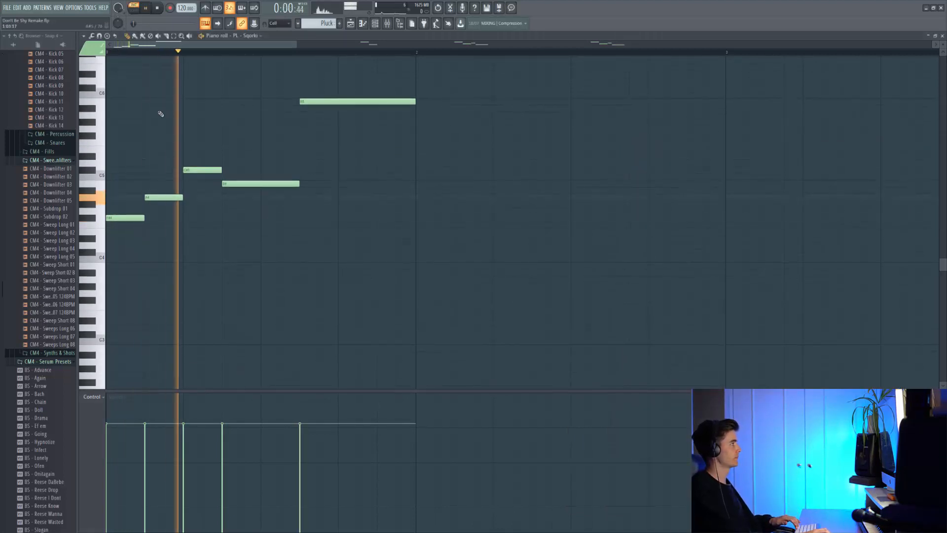
pyautogui.press('space')
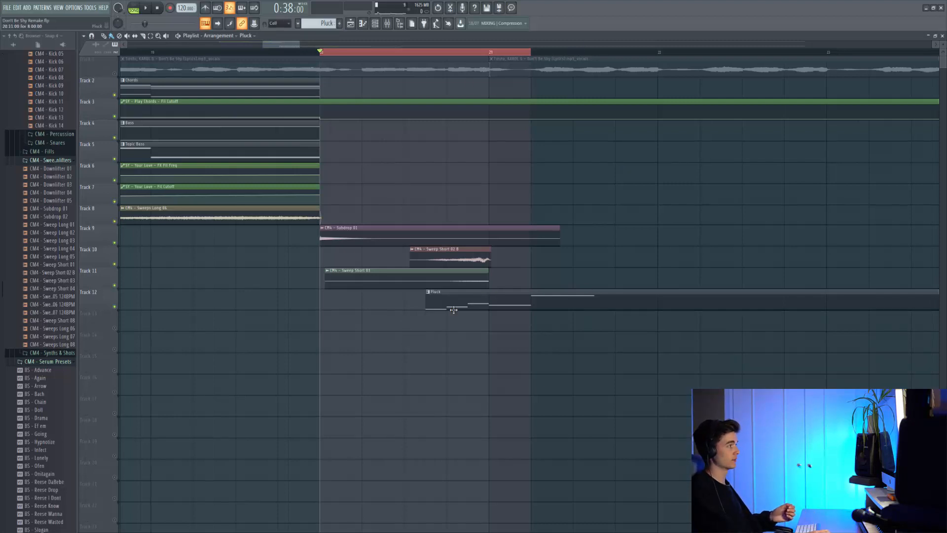
# Audition the Pluck clip in the bar 20 transition and play the whole arrangement from bar 5 with the vocals
pyautogui.press('space')
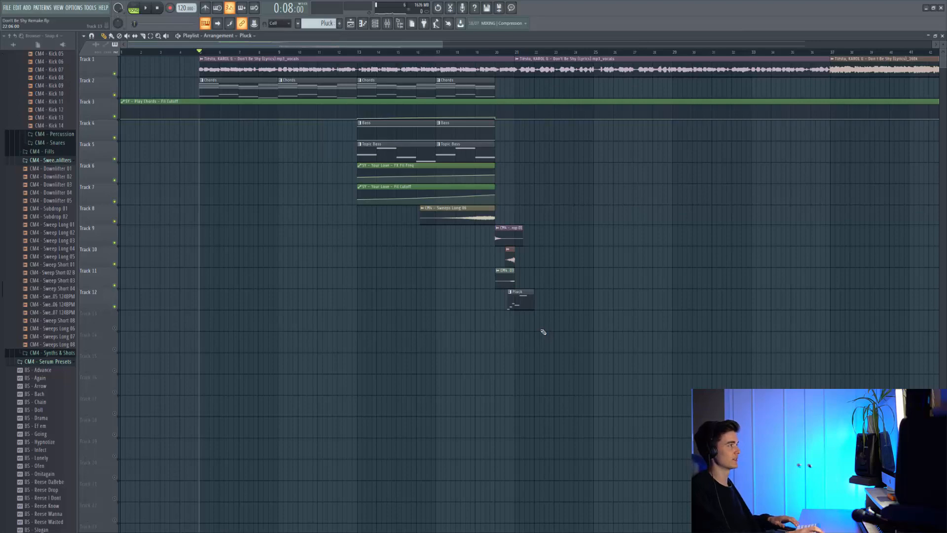
pyautogui.press('space')
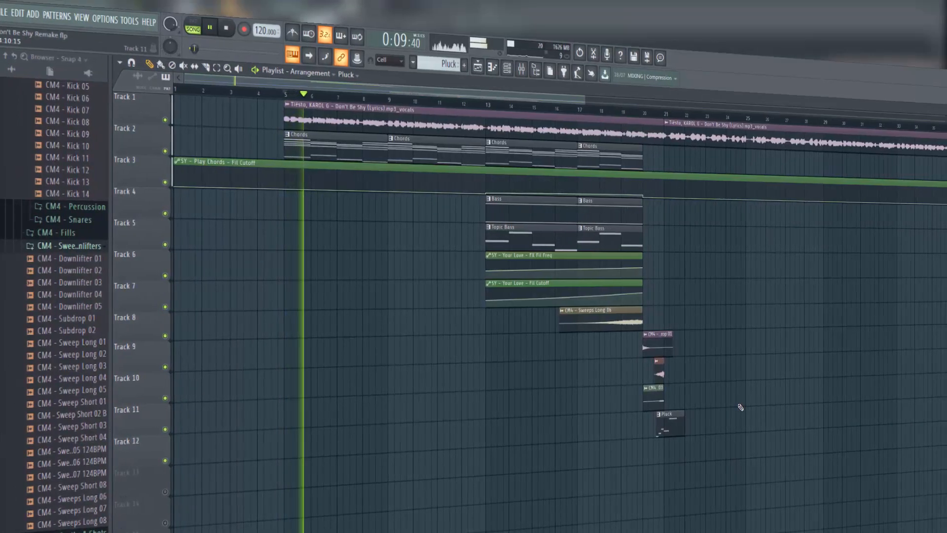